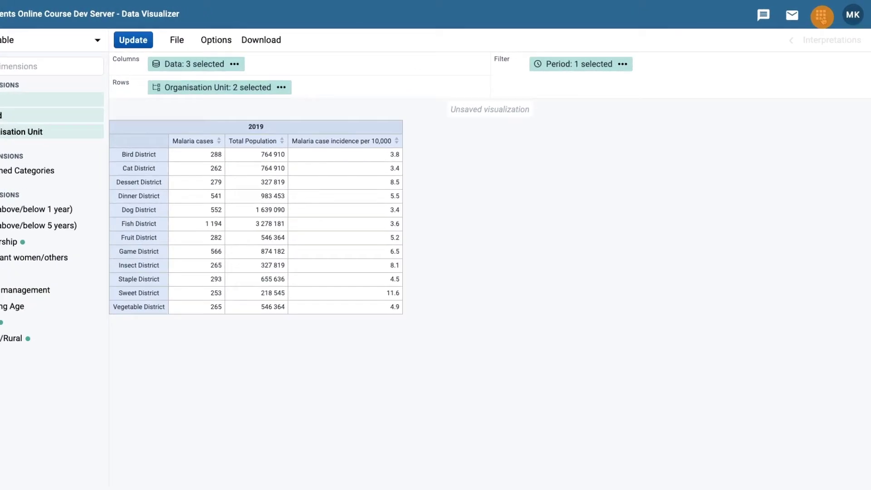
- Open the DHIS2 Maps app by searching 'maps' in the apps menu
click(822, 18)
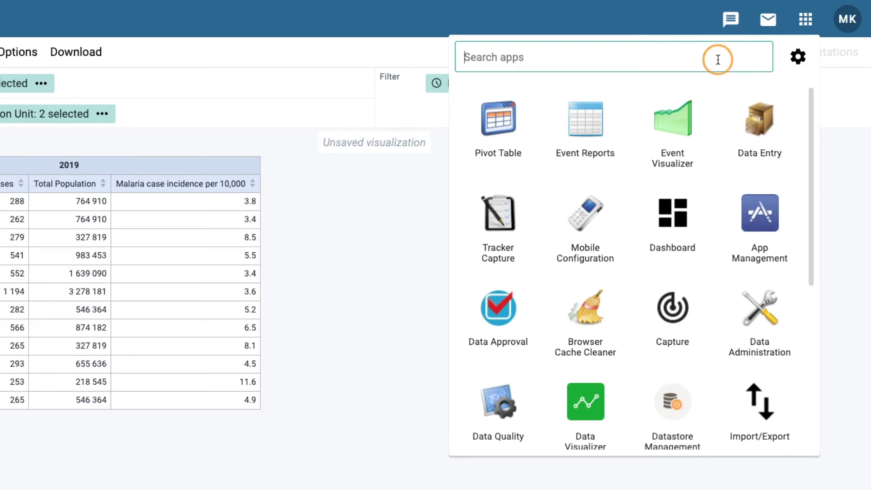
text(maps)
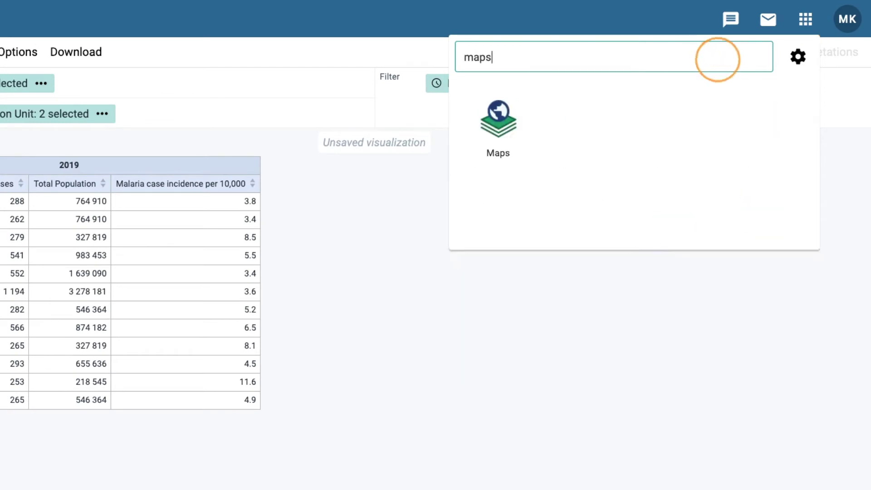
click(508, 125)
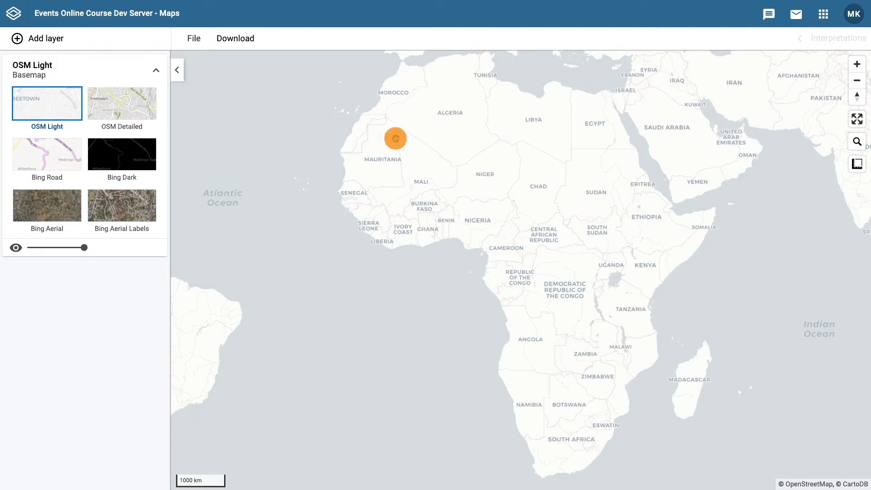
- Switch the basemap to Bing Road and show the gallery of layer types
click(60, 156)
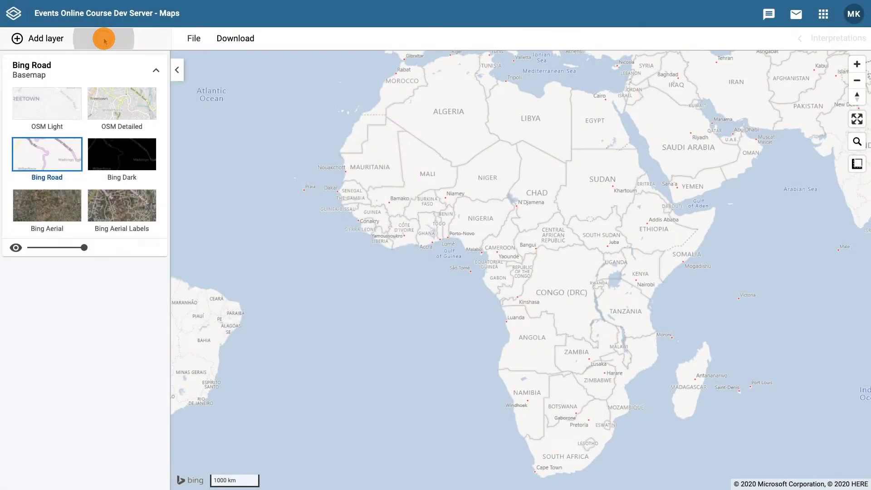
click(104, 41)
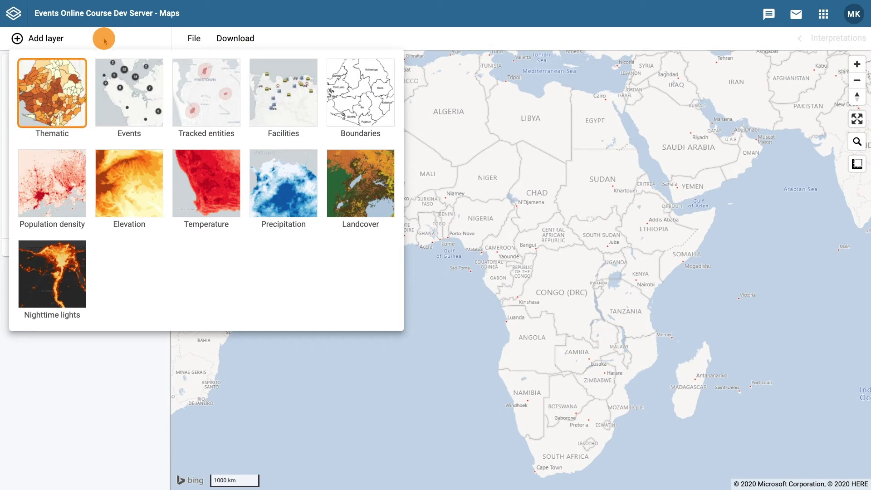
- Start a Thematic layer with item type Indicator, group Malaria, indicator Malaria case incidence per 10,000
click(81, 68)
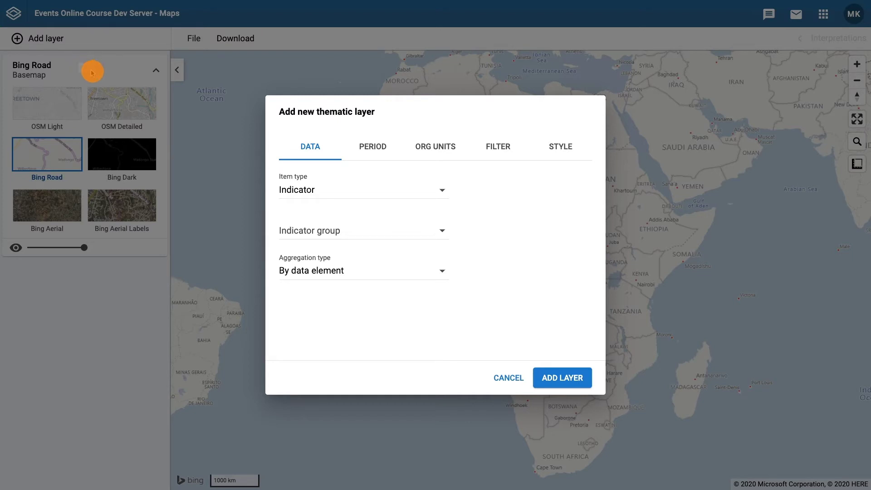
click(320, 194)
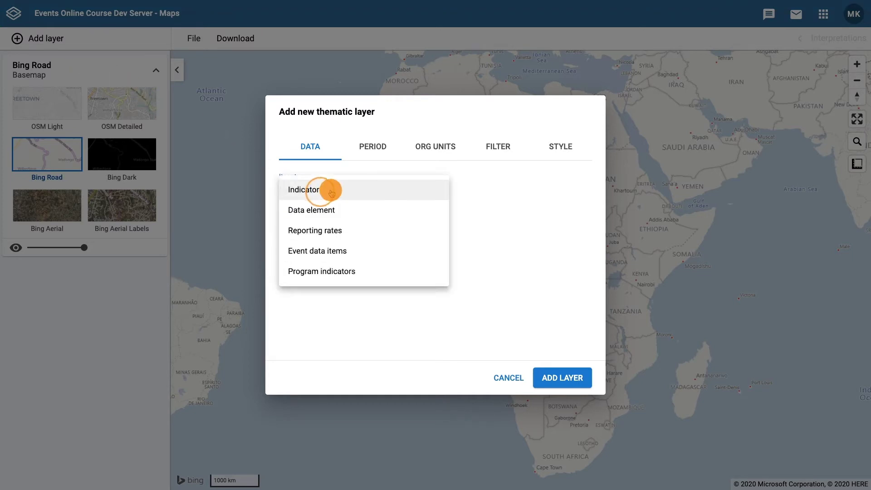
click(321, 192)
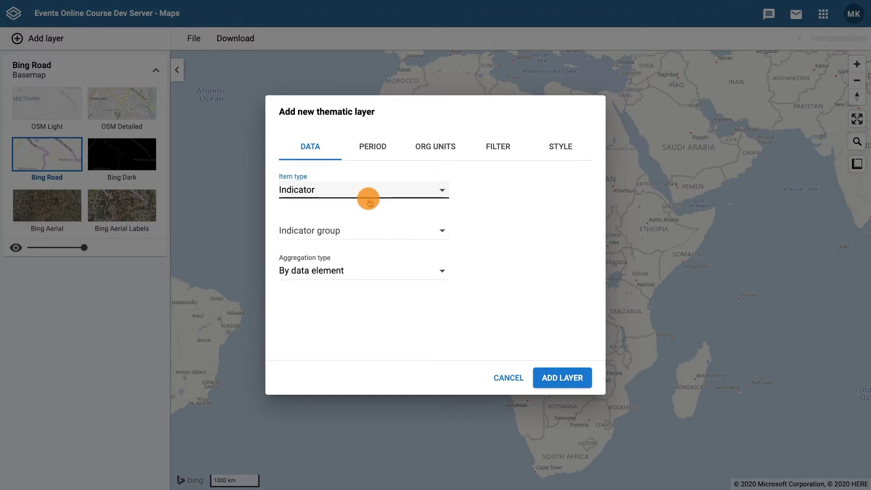
click(370, 232)
click(343, 230)
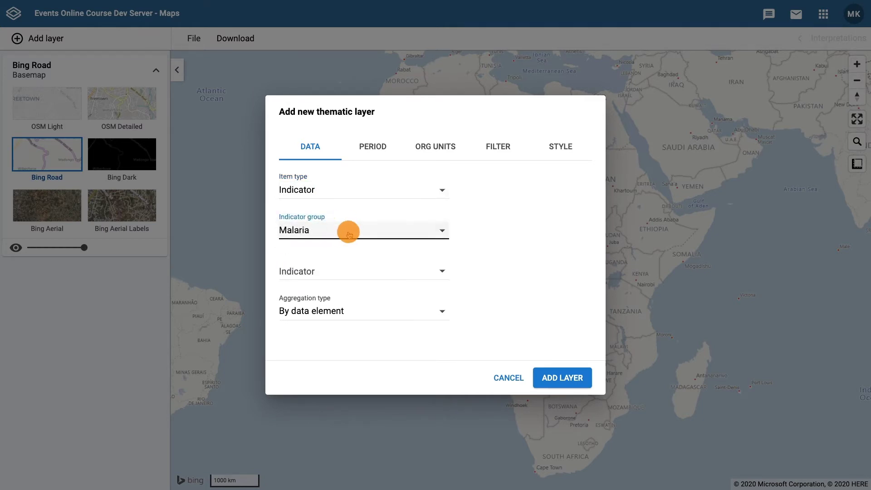
click(386, 275)
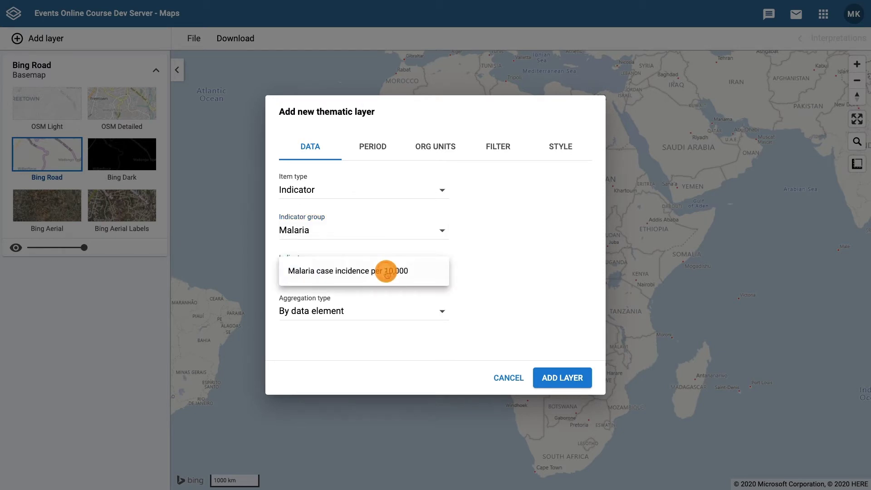
click(418, 272)
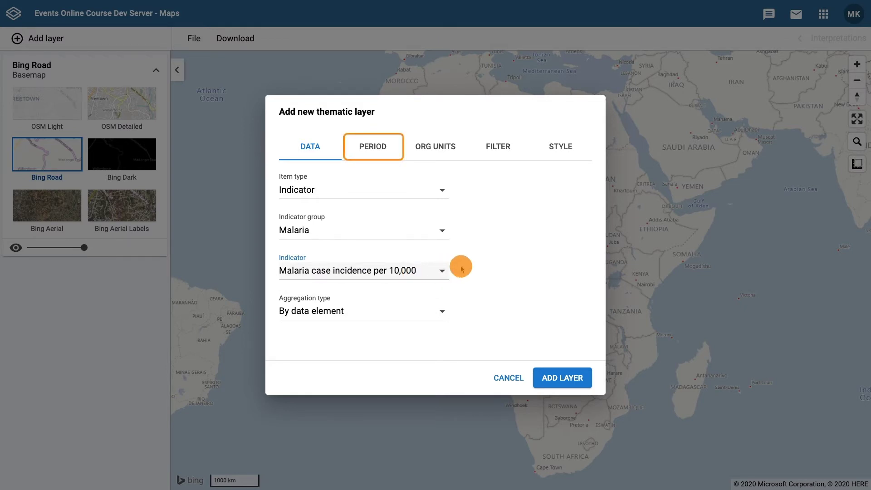
- Set the thematic layer's period type to Six-monthly and period to July - December 2019
click(384, 150)
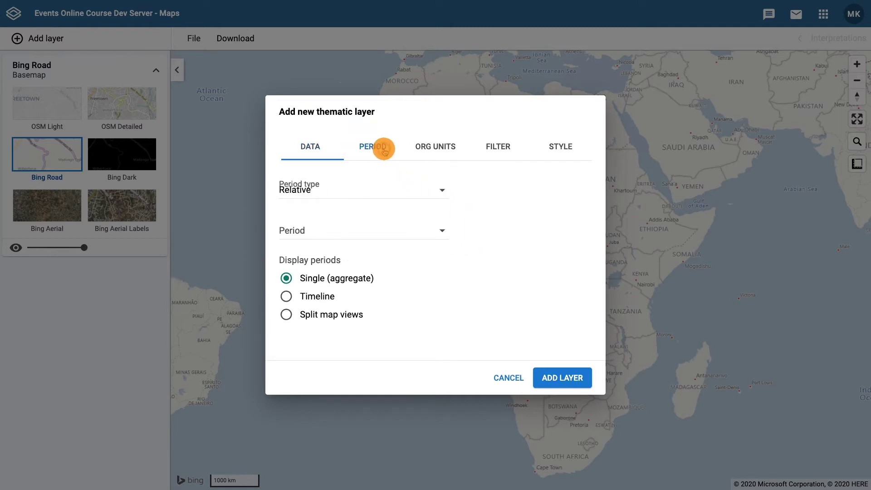
click(373, 192)
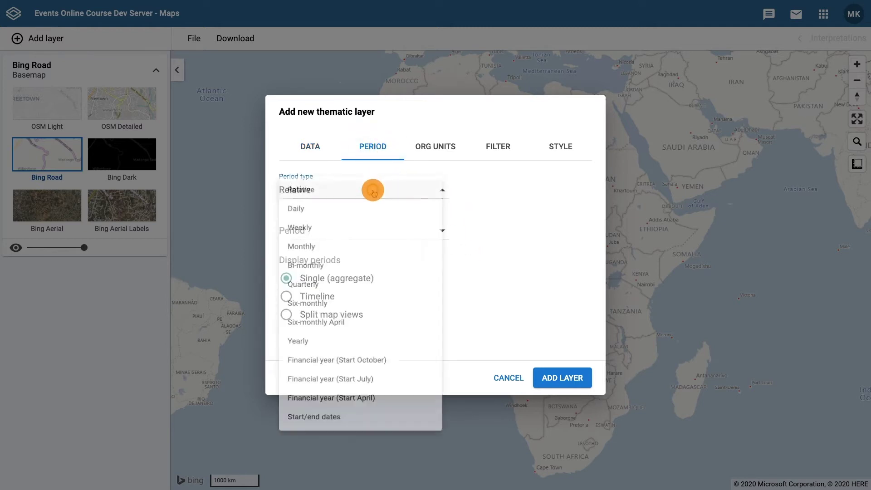
click(359, 313)
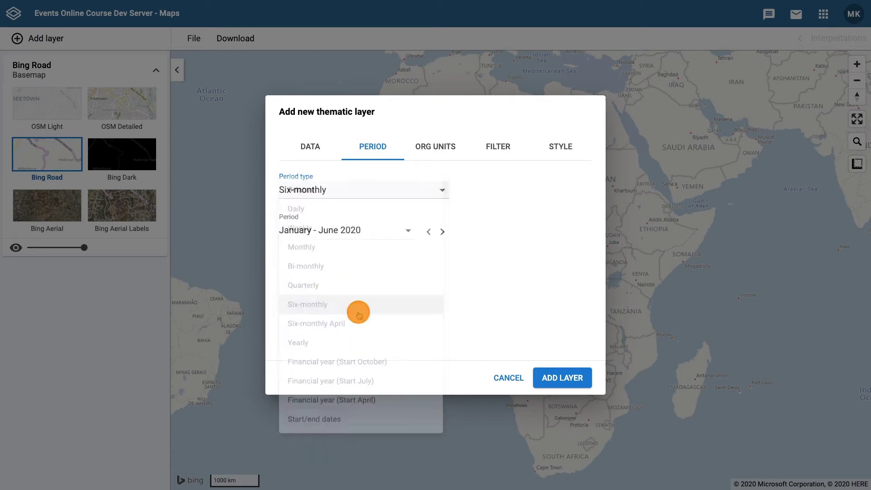
click(429, 234)
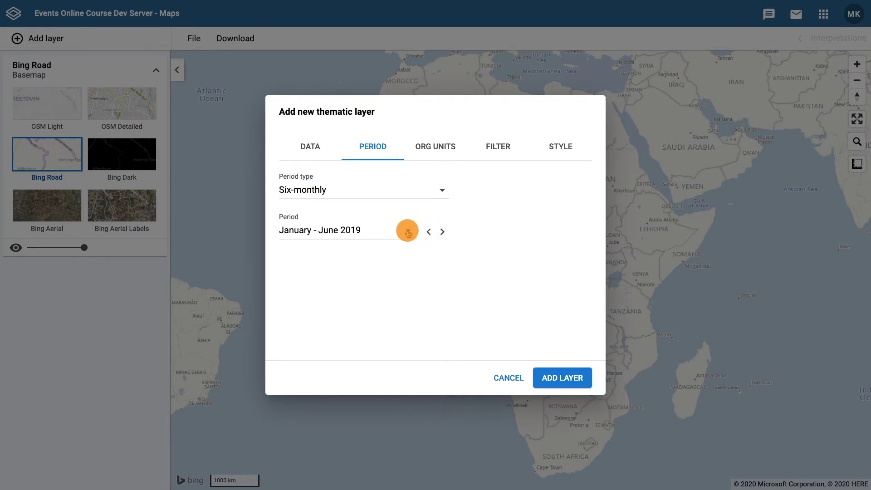
click(408, 232)
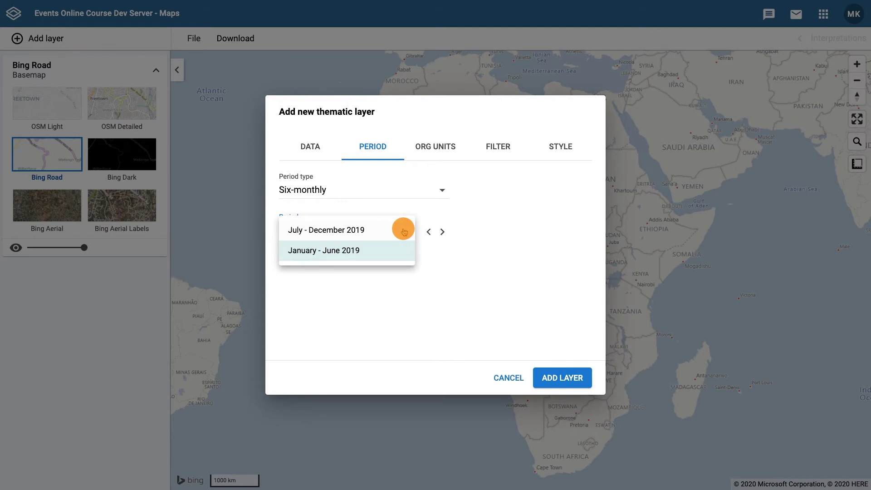
click(403, 230)
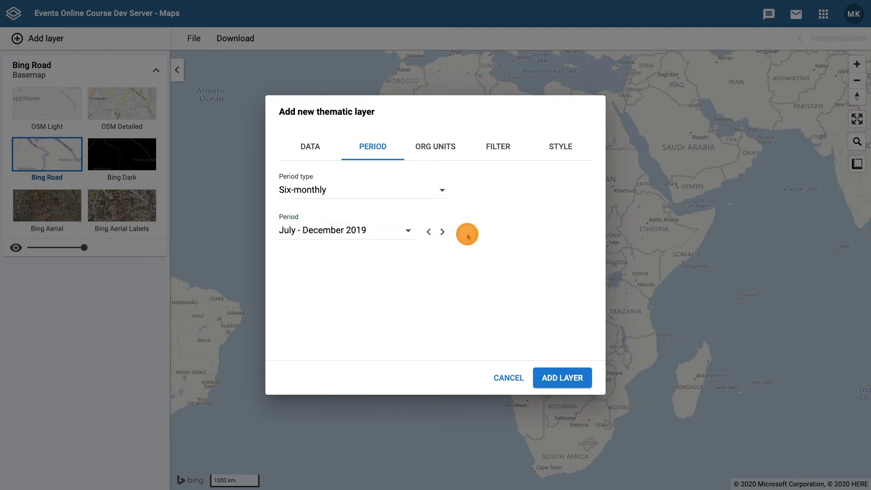
- Choose Trainingland as the organisation unit with Region and District levels
click(450, 154)
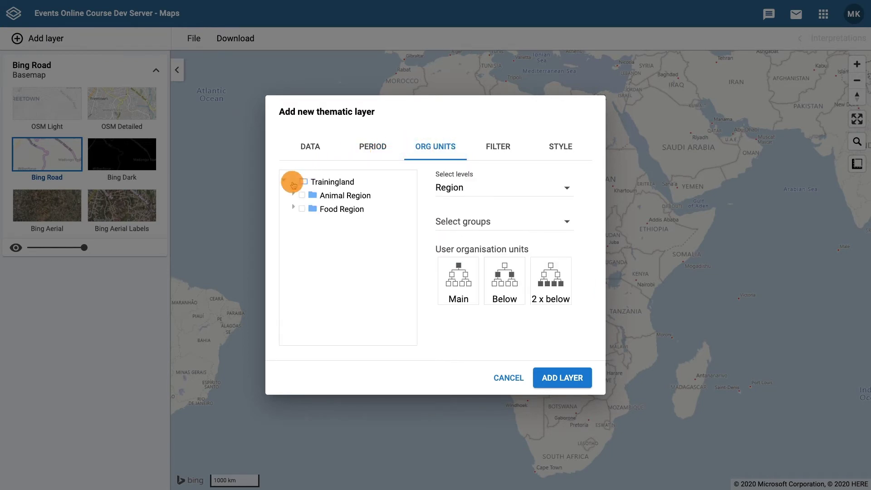
click(294, 184)
click(510, 189)
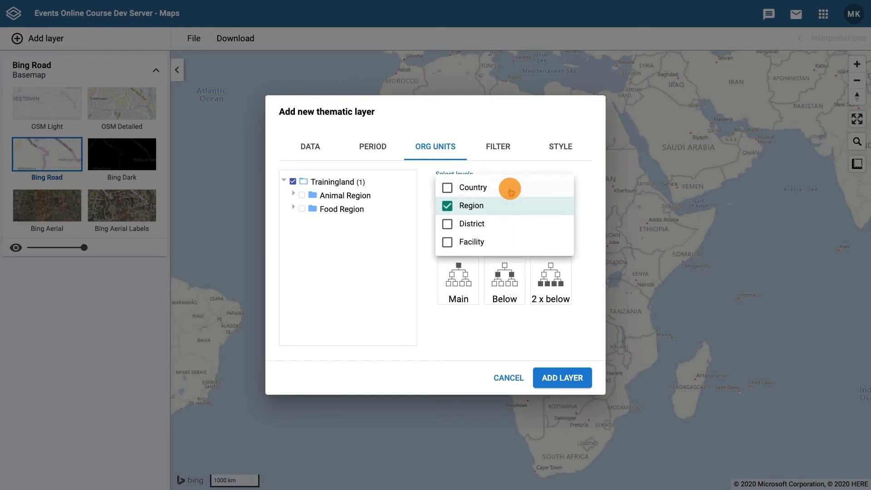
click(505, 226)
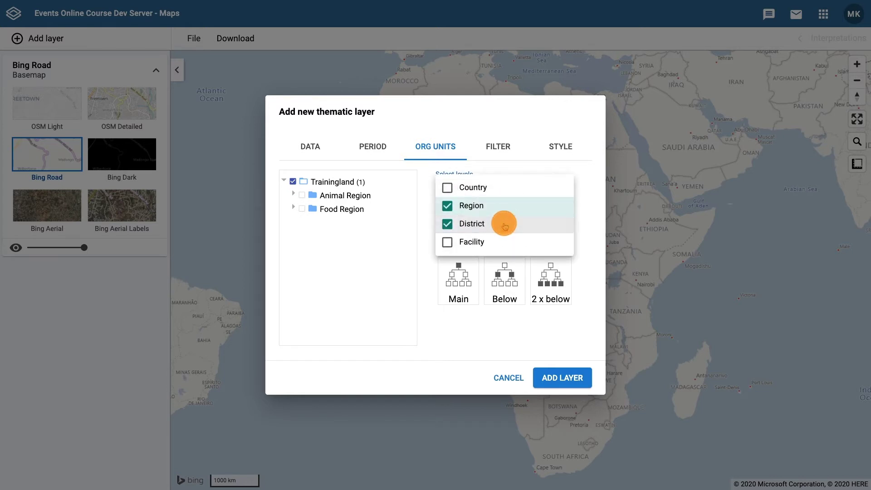
click(588, 225)
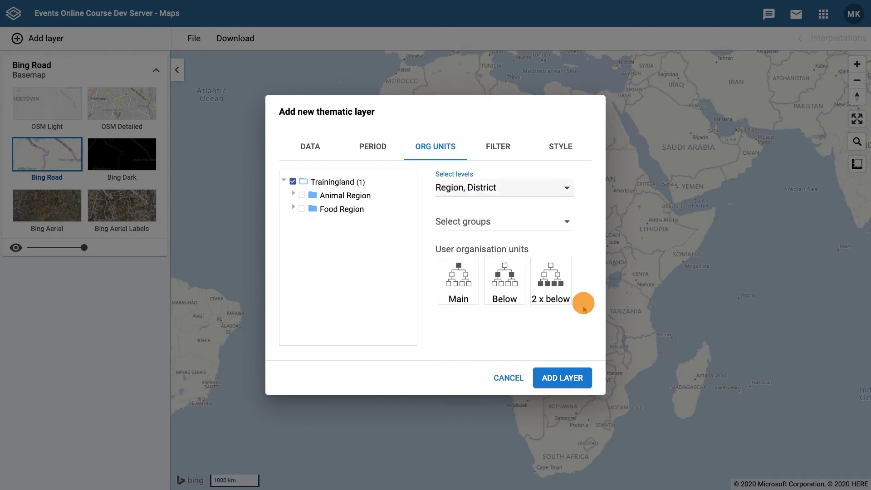
- Add the malaria incidence thematic layer to the map and start a new Events layer
click(550, 378)
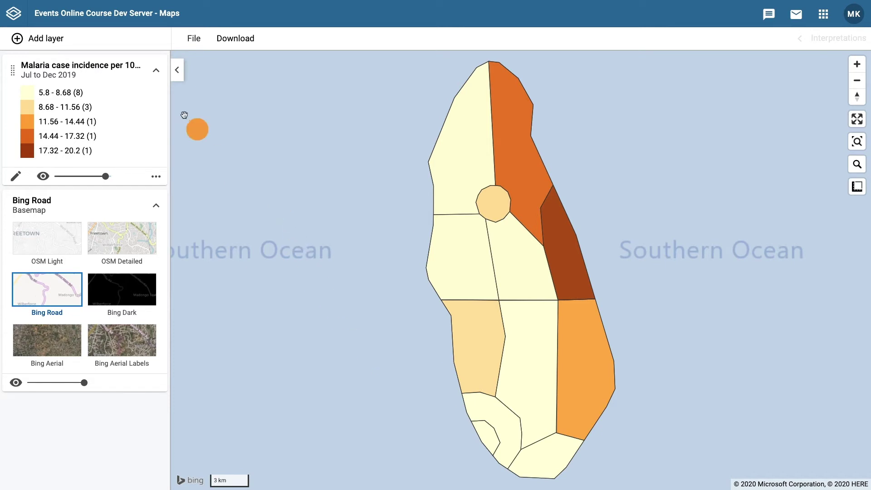
click(107, 38)
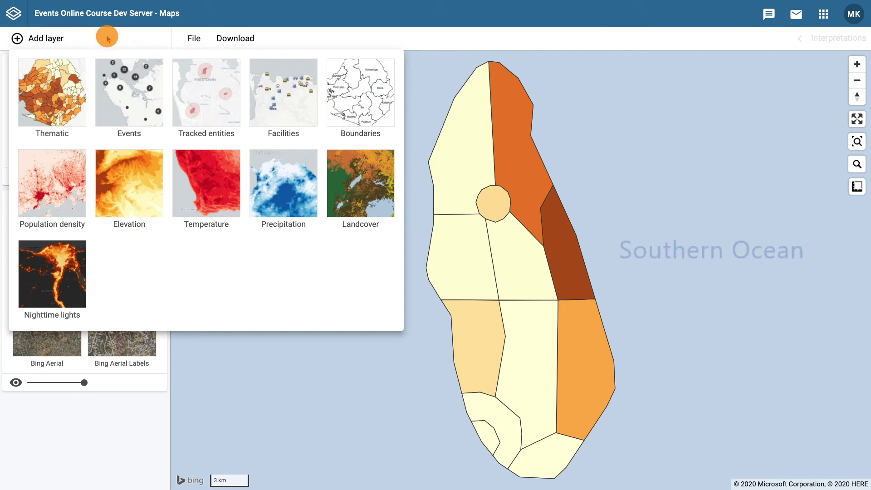
click(158, 72)
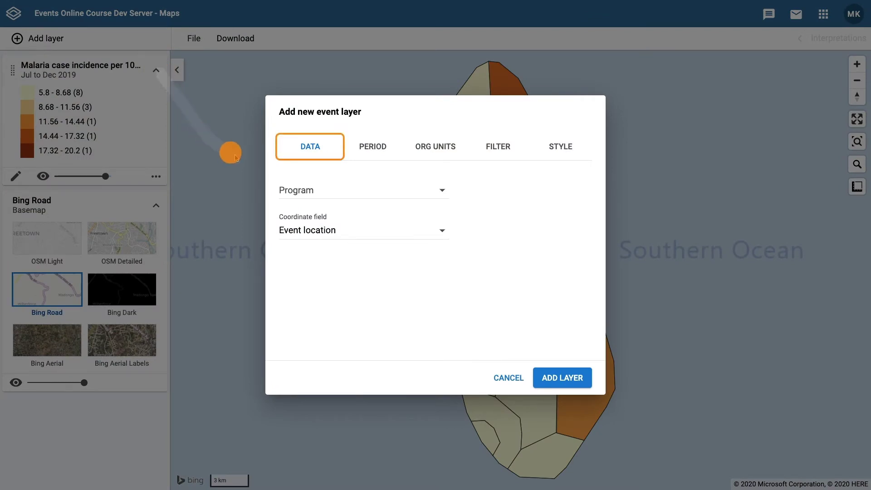
- Set the event layer's program to Malaria Case Management and view its period settings
click(296, 191)
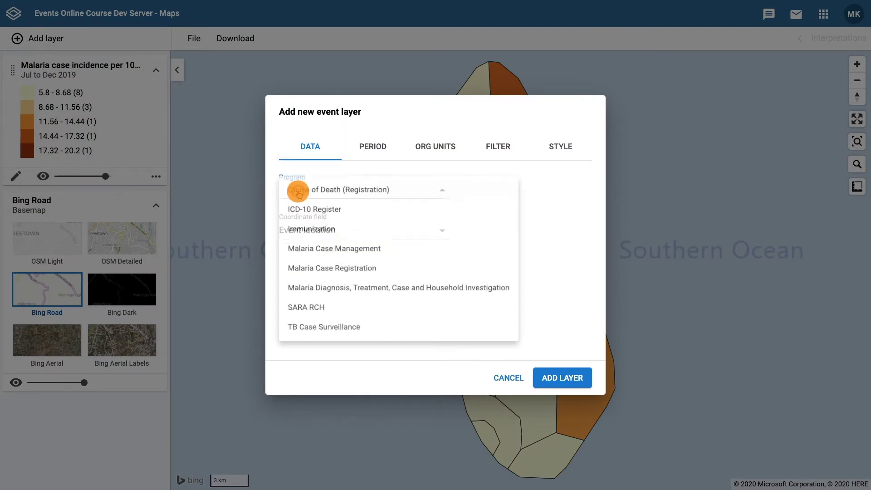
click(399, 253)
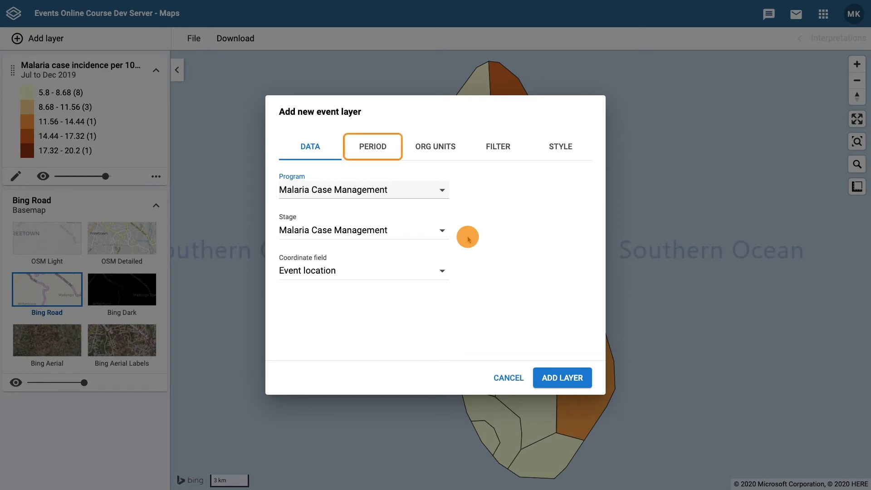
click(373, 146)
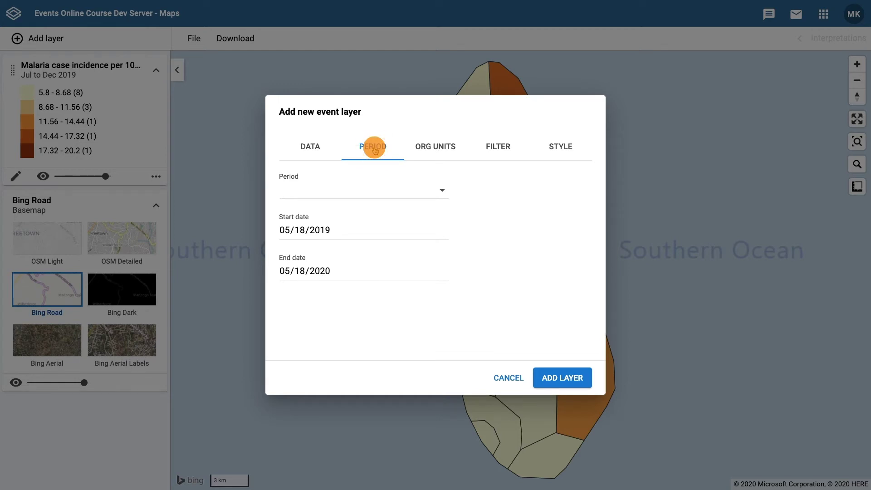
- Set the event layer's start date to 07/01/2019 and end date to 12/31/2019
click(285, 231)
text(07/01)
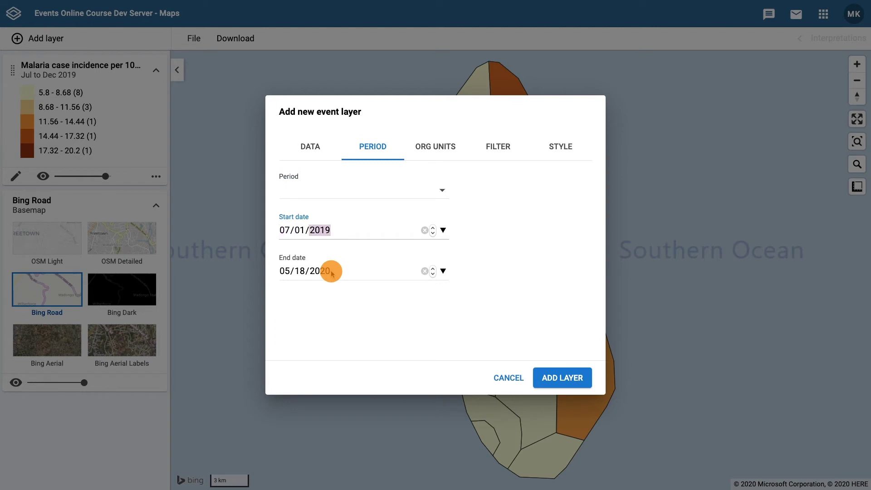
key(Tab)
text(12/31/)
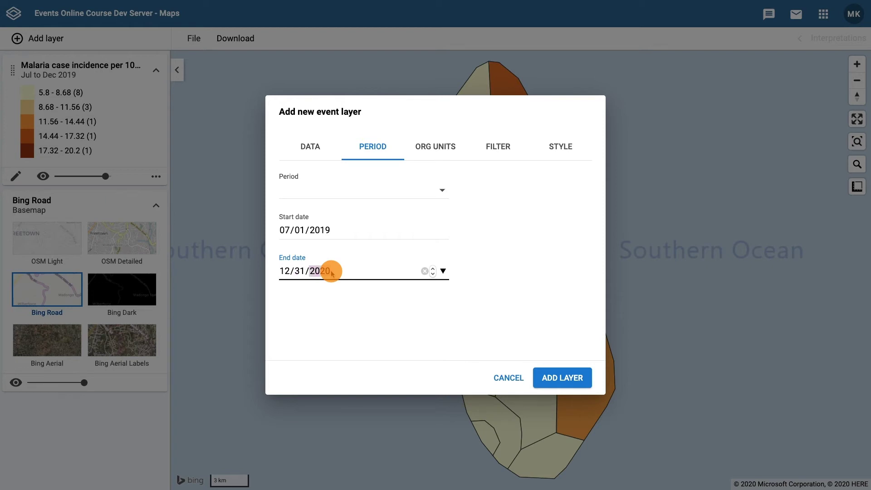
text(2019)
click(483, 250)
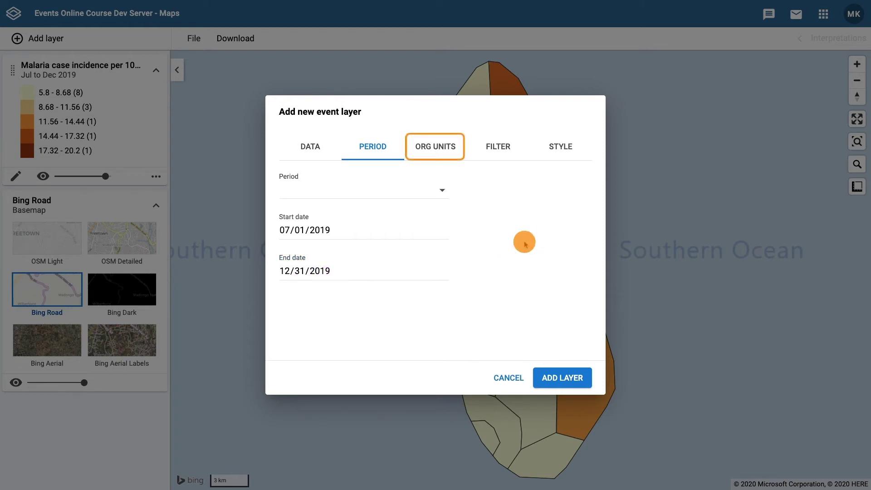
- Confirm Trainingland as the org unit and add the Malaria Case Management event layer
click(444, 154)
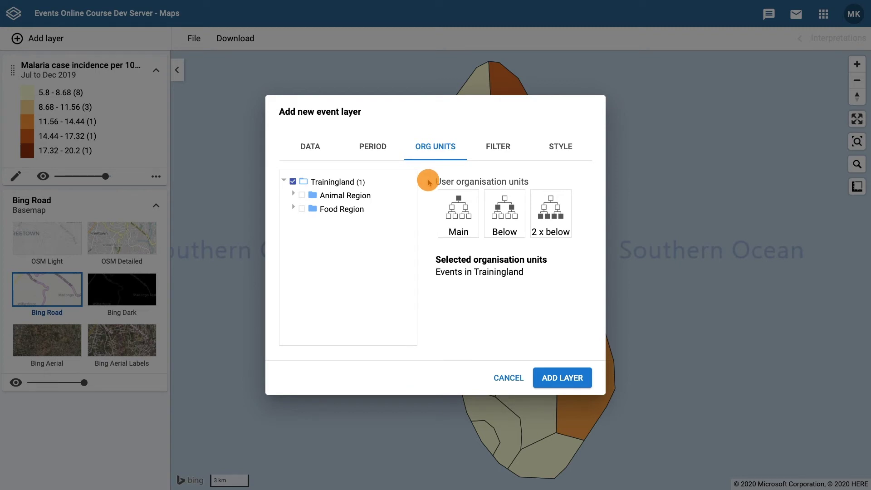
click(540, 383)
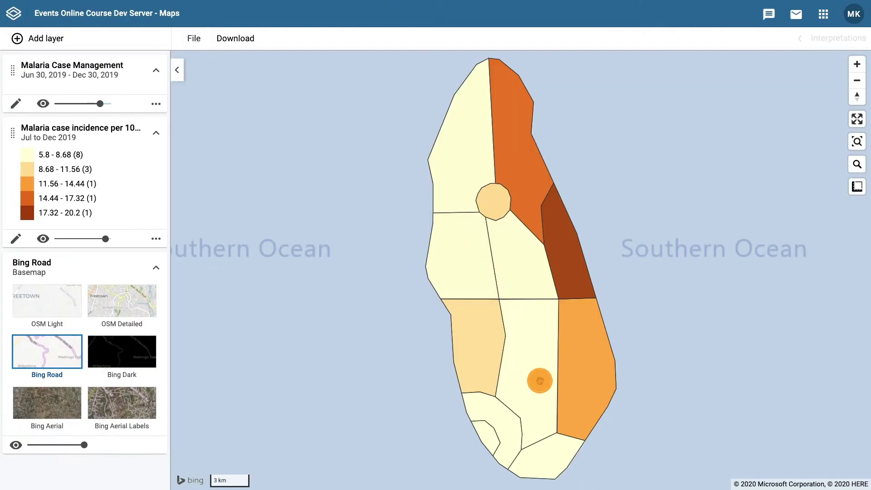